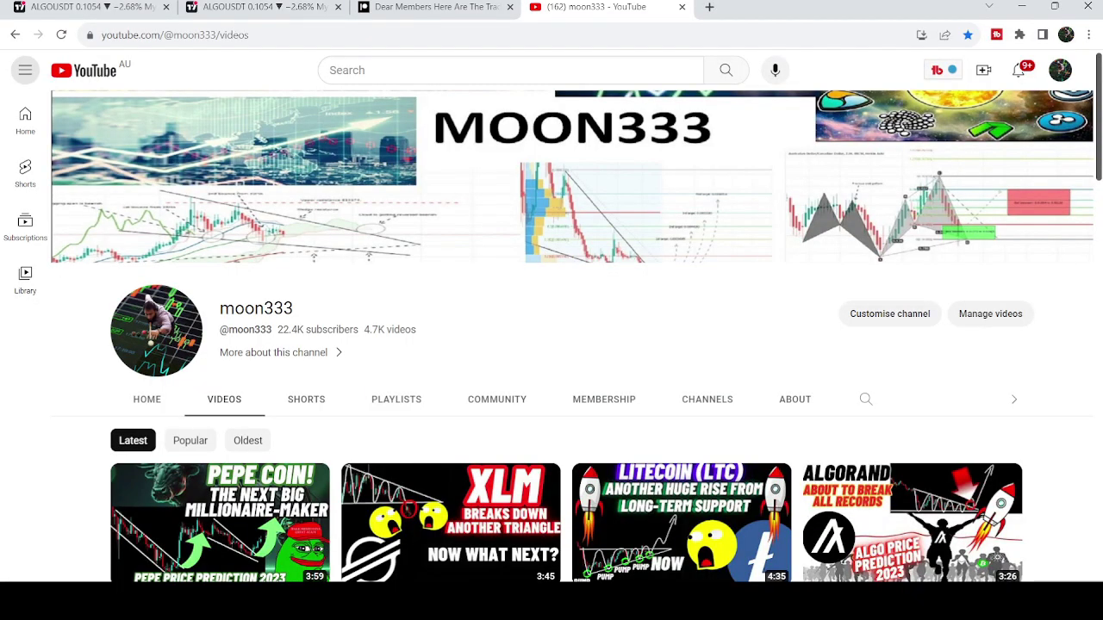
Glance at the Algorand chart, then open the moon333 channel's Membership page
scroll(552, 344, "down", 2)
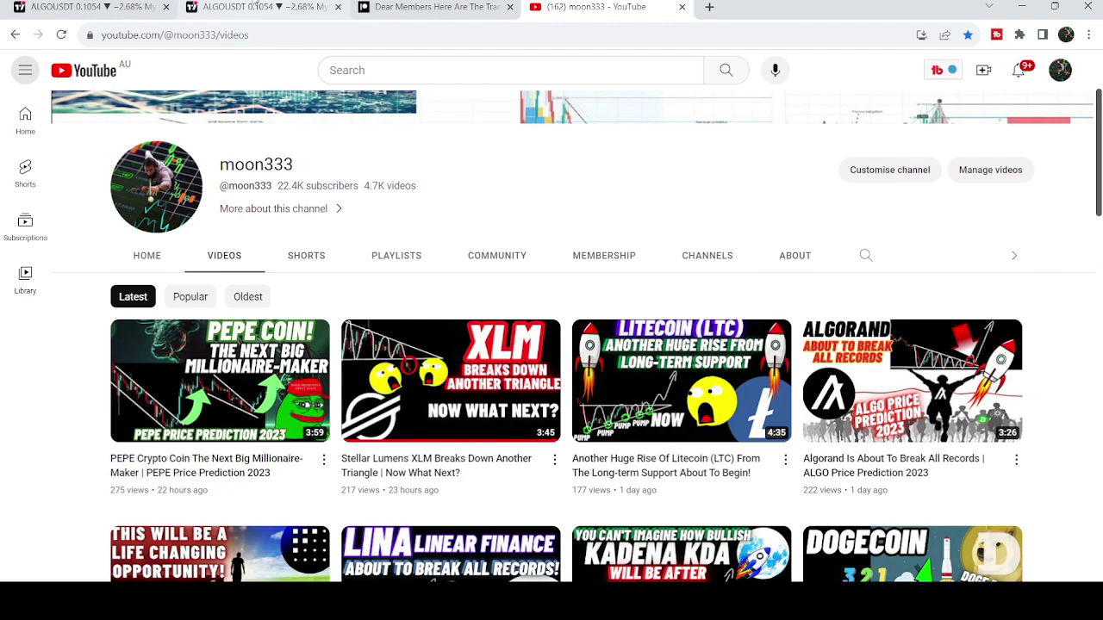
left_click(274, 6)
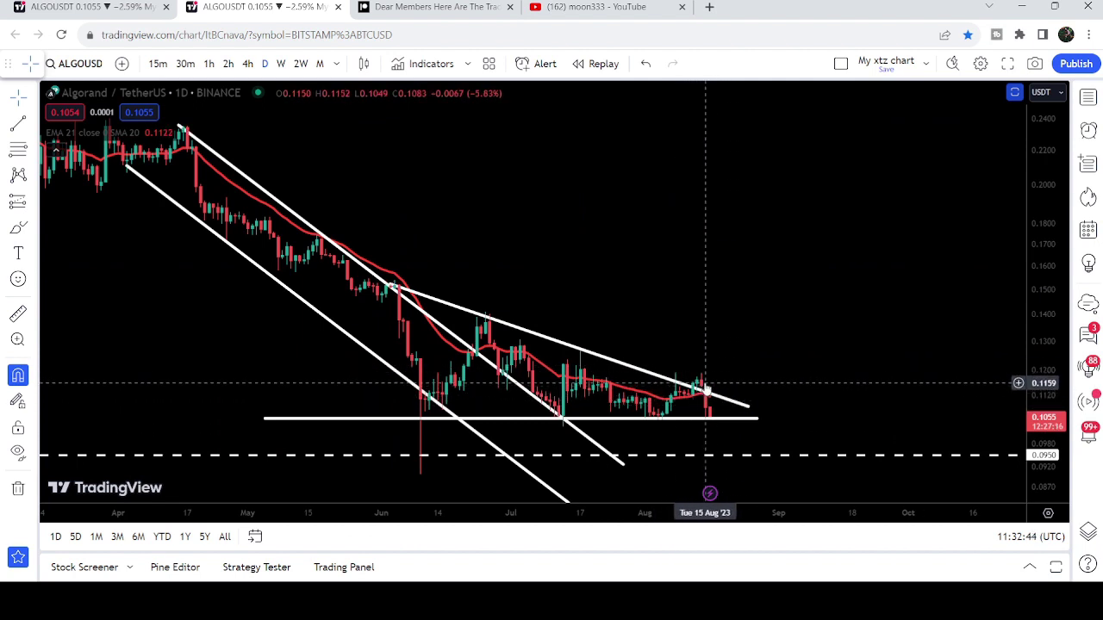
left_click(594, 7)
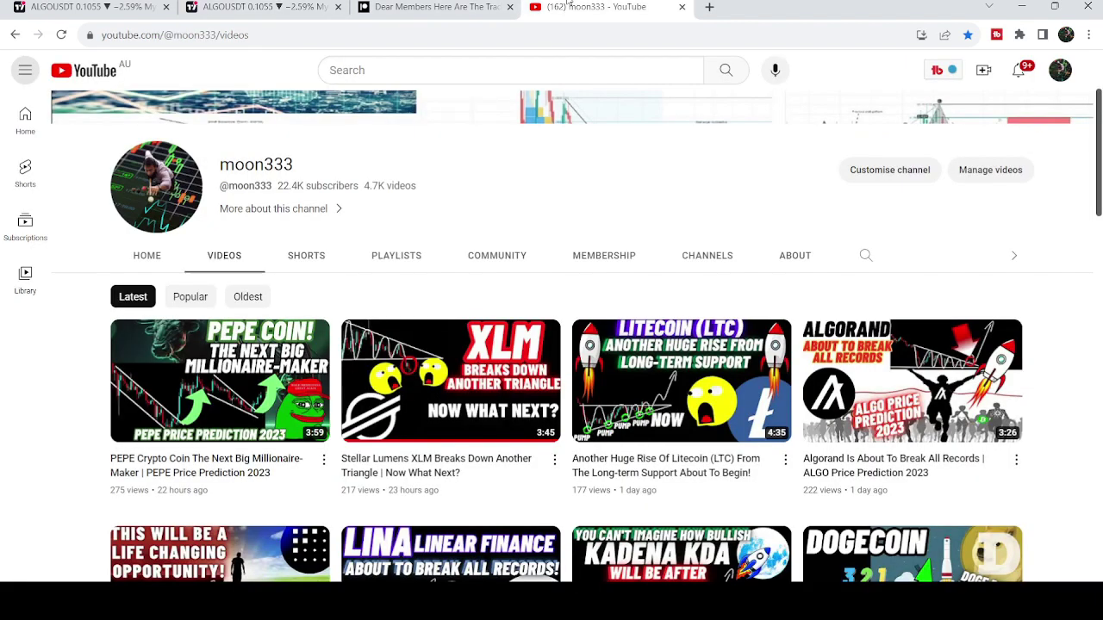
left_click(628, 272)
Scroll through the members-only trade-setup posts down to the Litentry setup
scroll(829, 246, "down", 5)
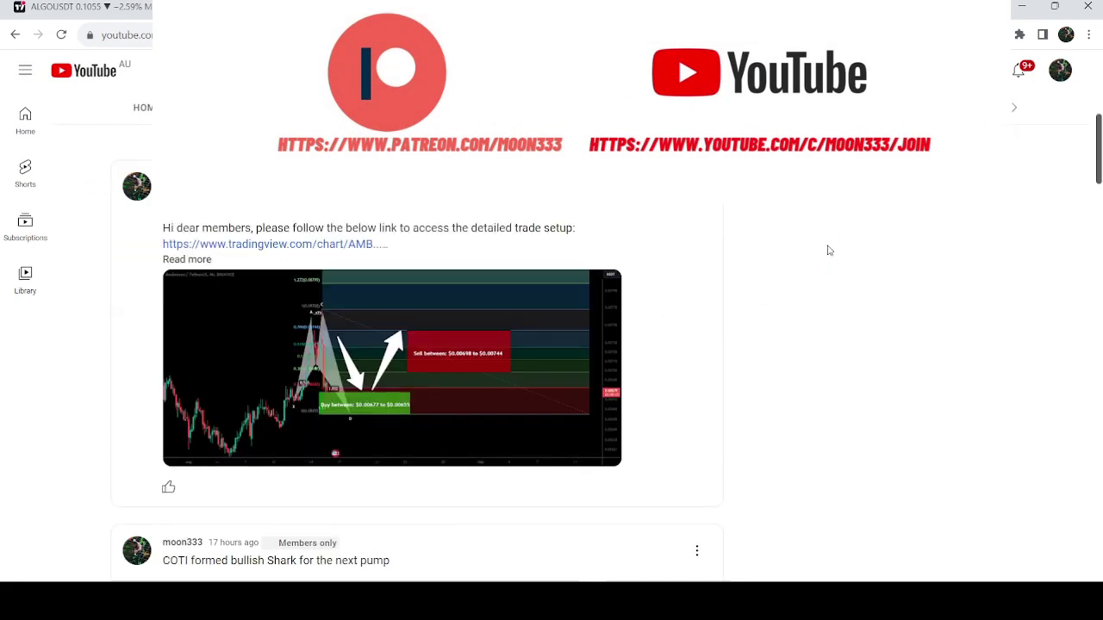
scroll(830, 250, "down", 4)
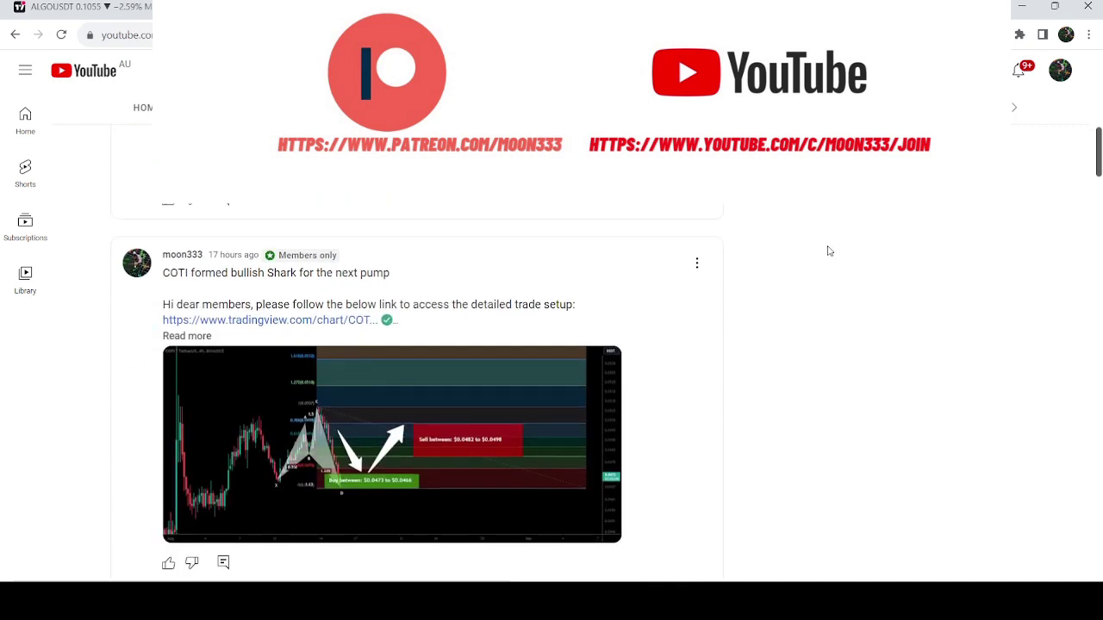
scroll(829, 250, "down", 5)
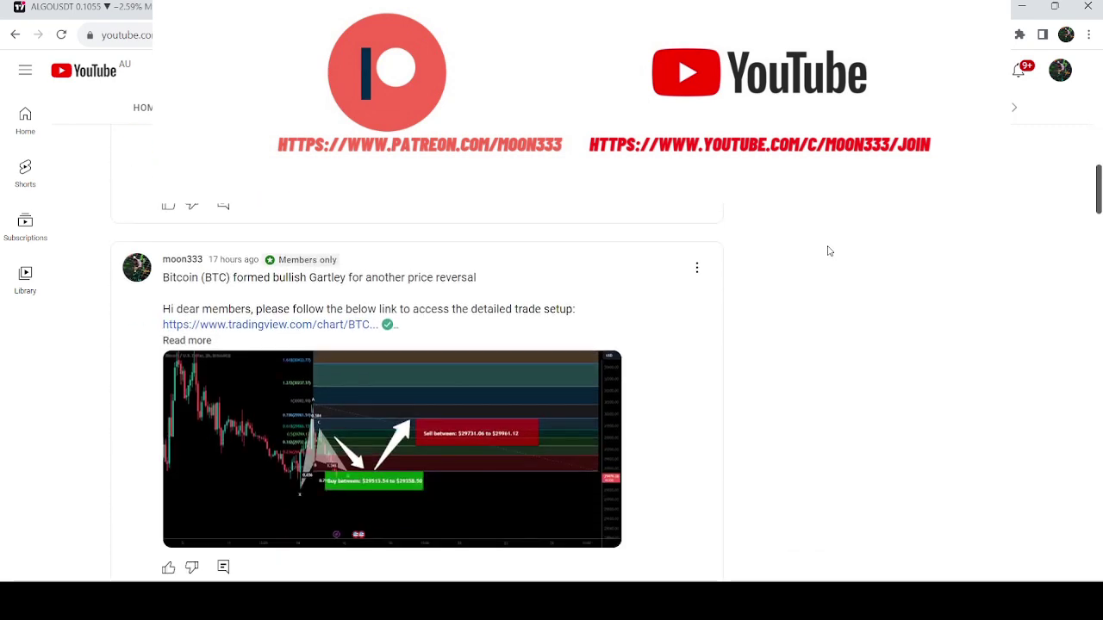
scroll(830, 250, "down", 6)
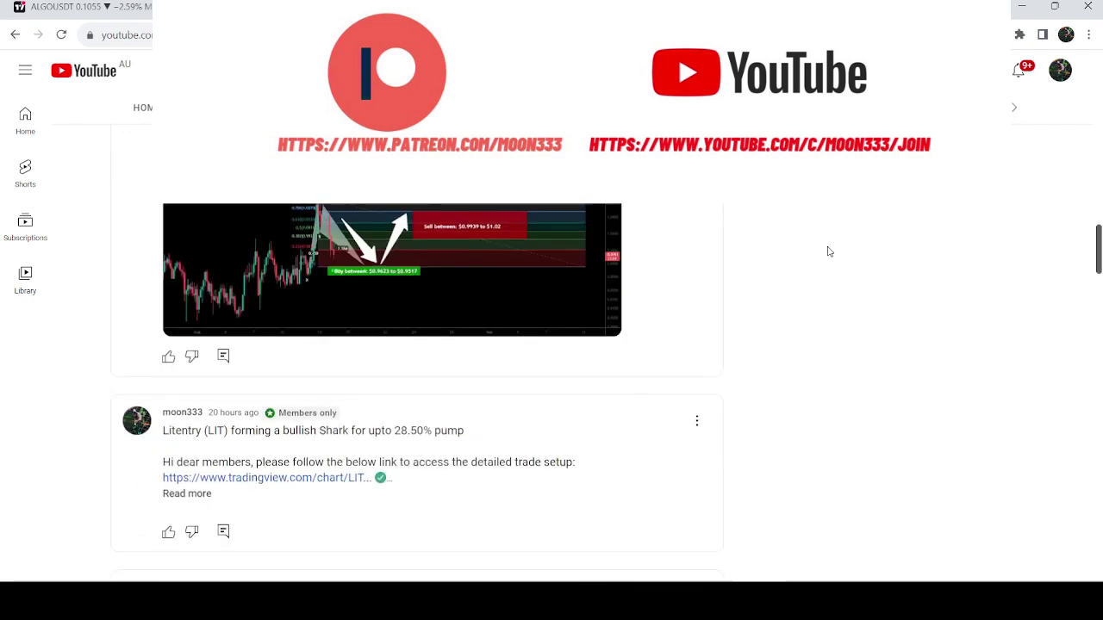
scroll(828, 251, "down", 3)
scroll(829, 252, "down", 4)
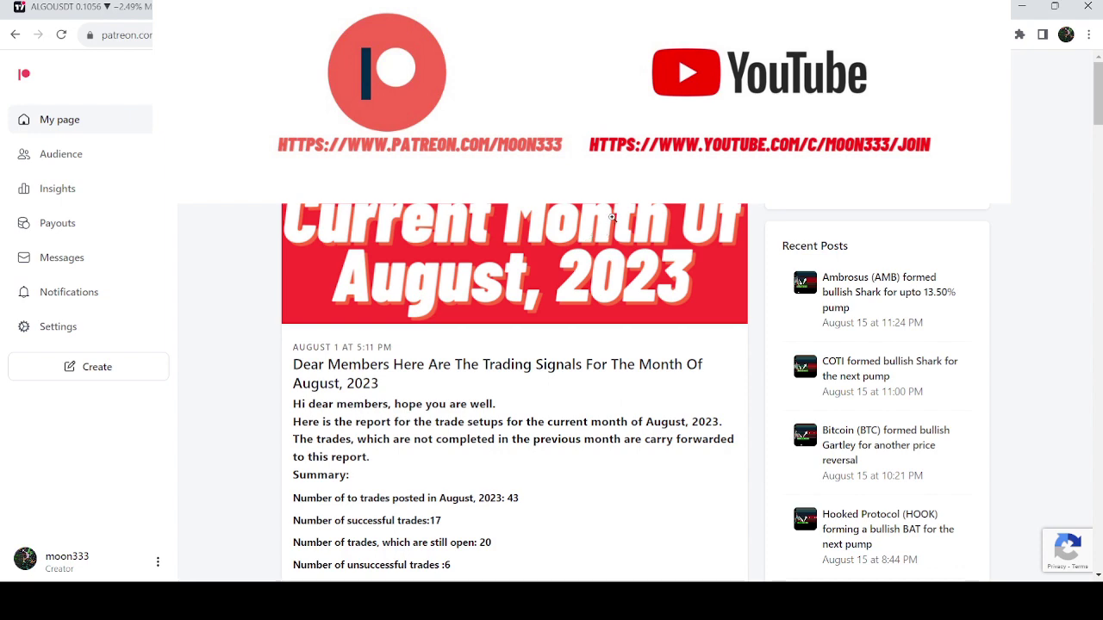
Scroll the August 2023 report to the successful trades and open the CELO idea
scroll(611, 217, "down", 3)
scroll(611, 218, "up", 3)
scroll(611, 215, "down", 6)
scroll(611, 217, "down", 1)
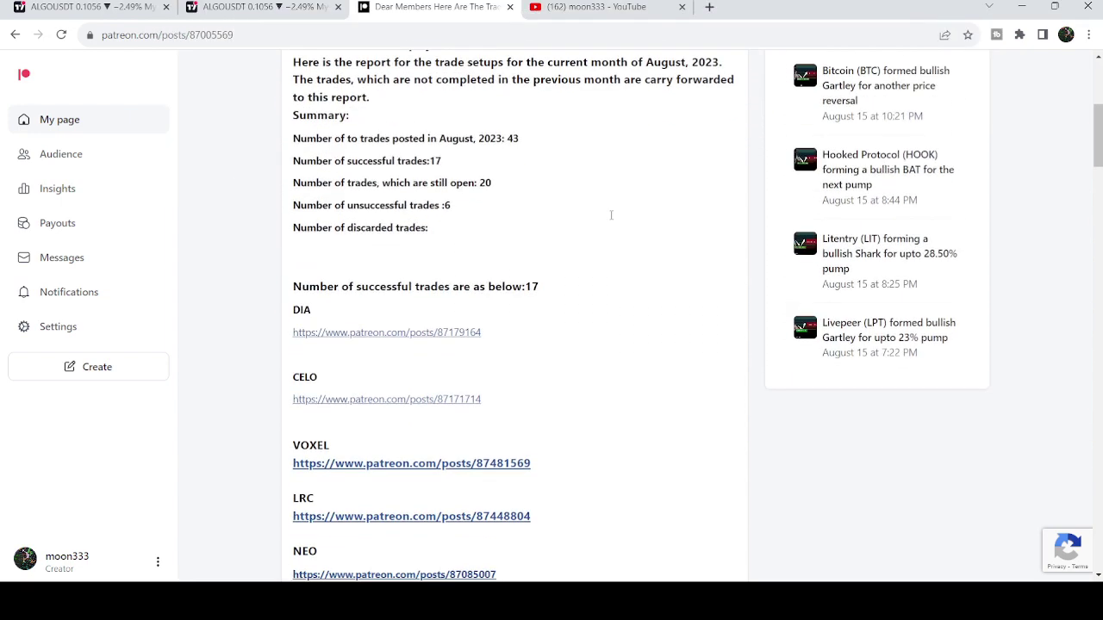
scroll(612, 220, "down", 3)
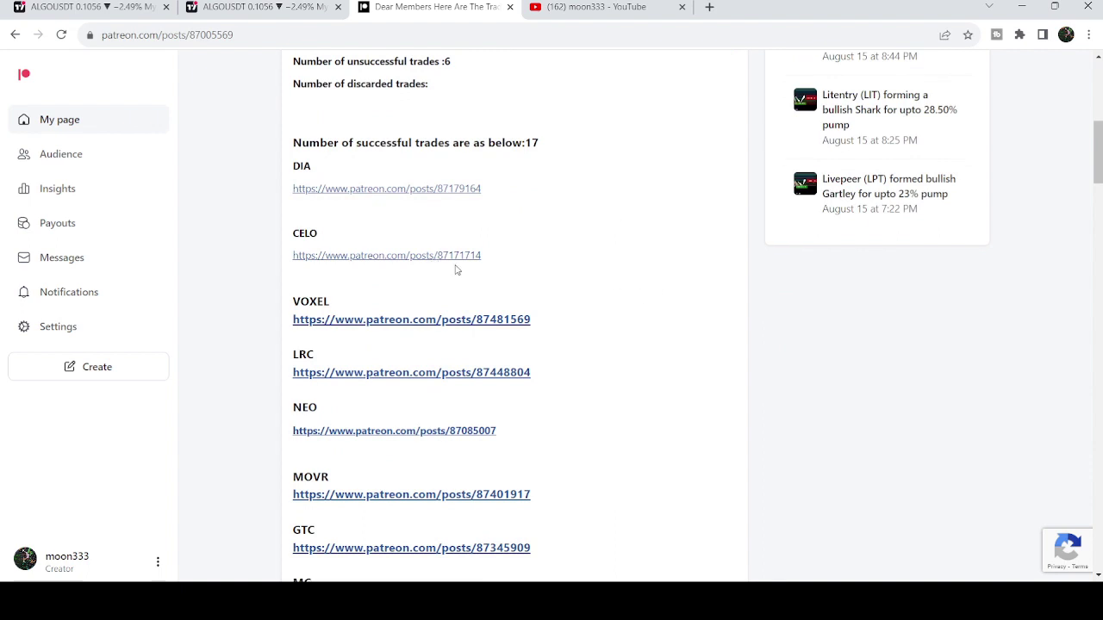
left_click(573, 3)
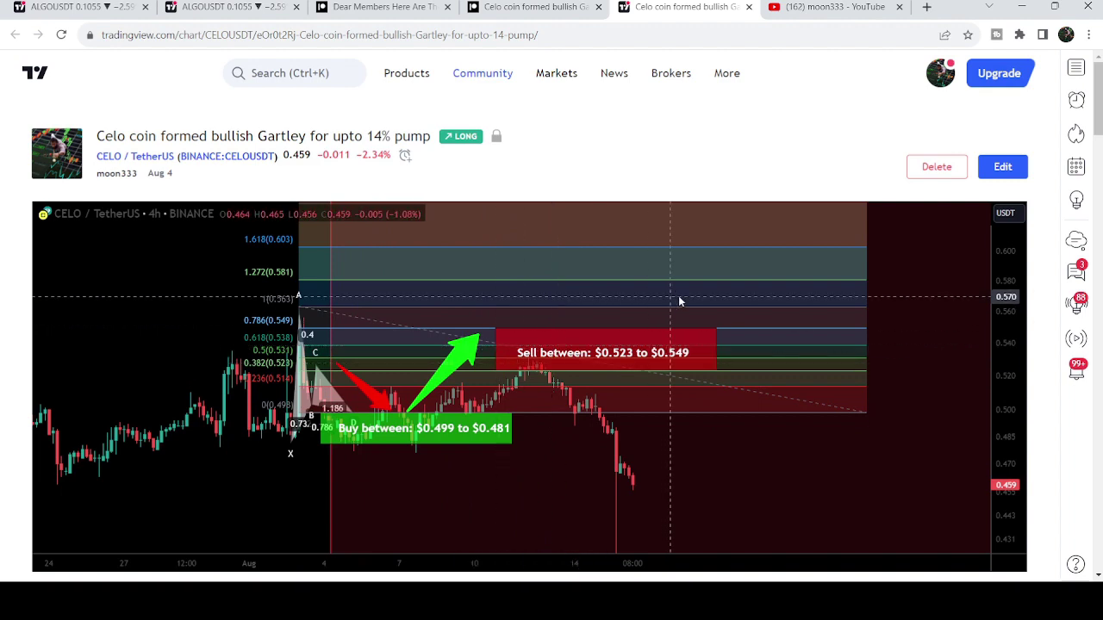
Return to the ALGOUSDT daily chart and pan back in time
left_click(211, 5)
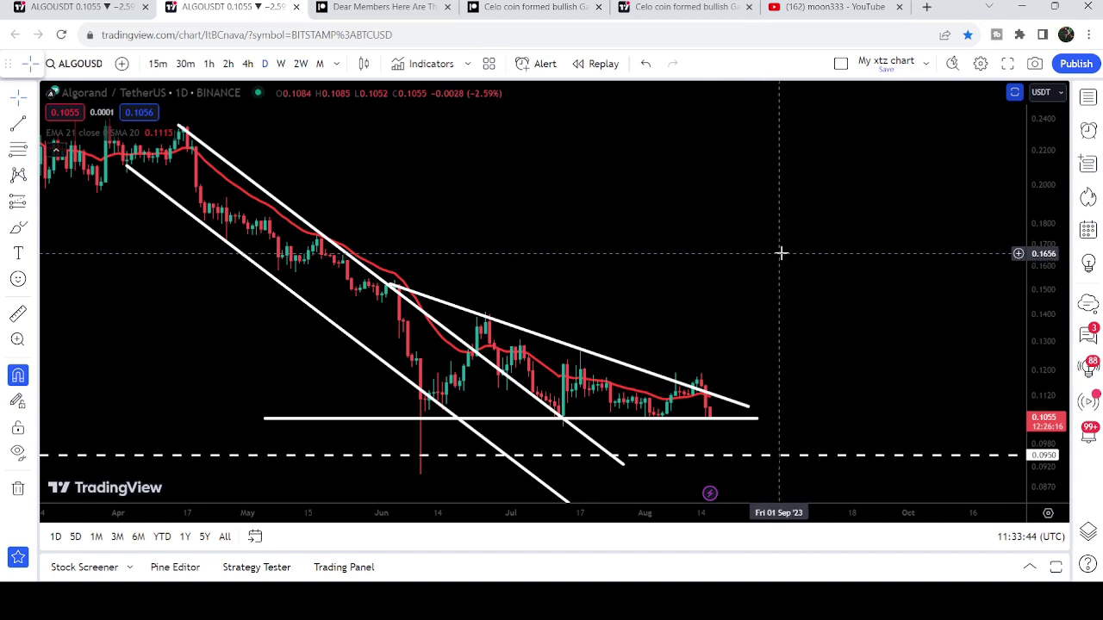
scroll(781, 247, "left", 2)
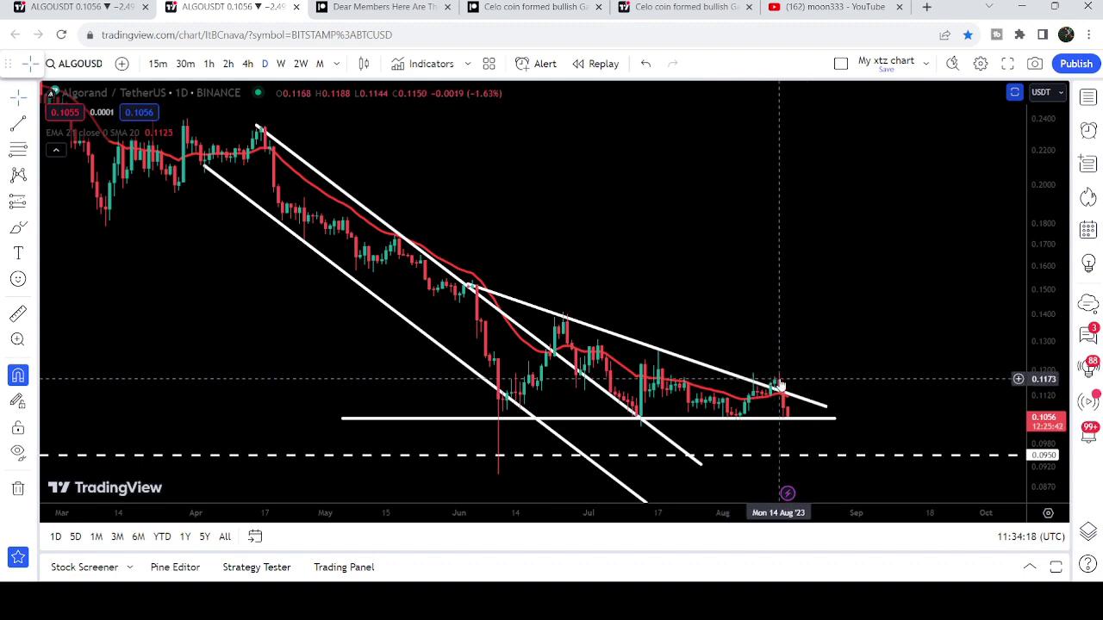
Extend the upper trendline and the 0.1050 support line right to early September
left_click_drag(828, 406, 874, 410)
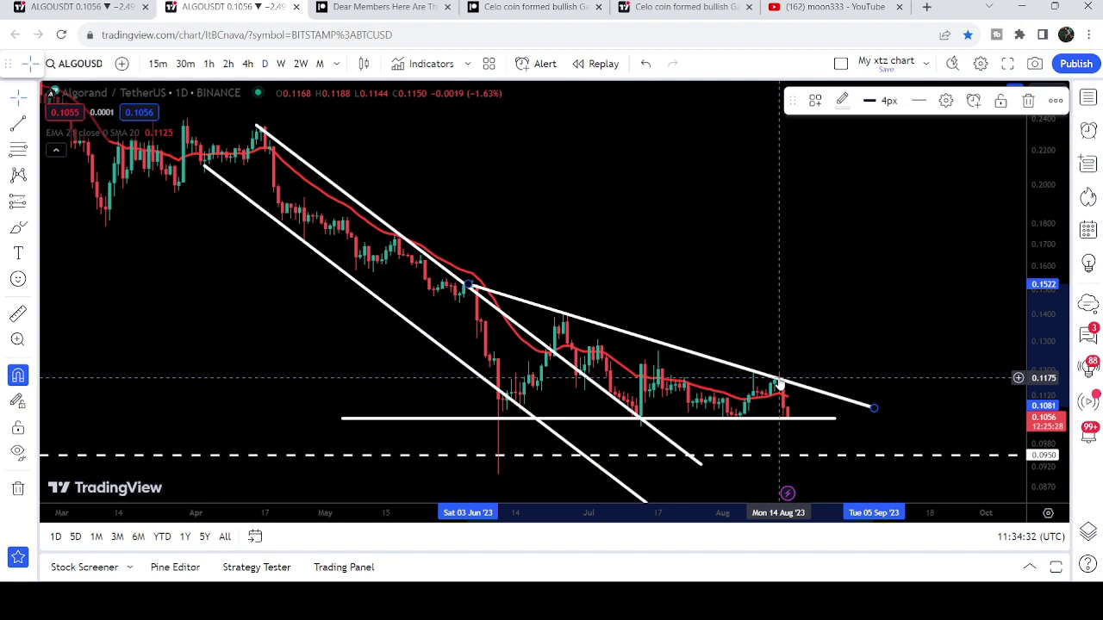
left_click_drag(835, 419, 882, 419)
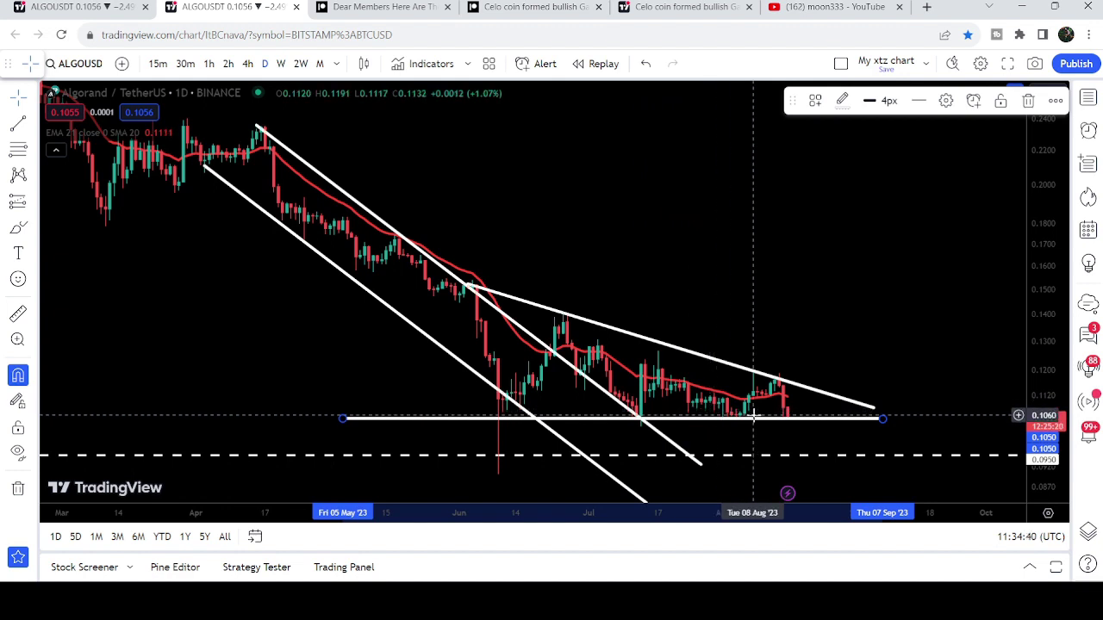
Draw a triangle-height line at Jun 5, move it to Aug 16, targeting about 0.0730
left_click(17, 125)
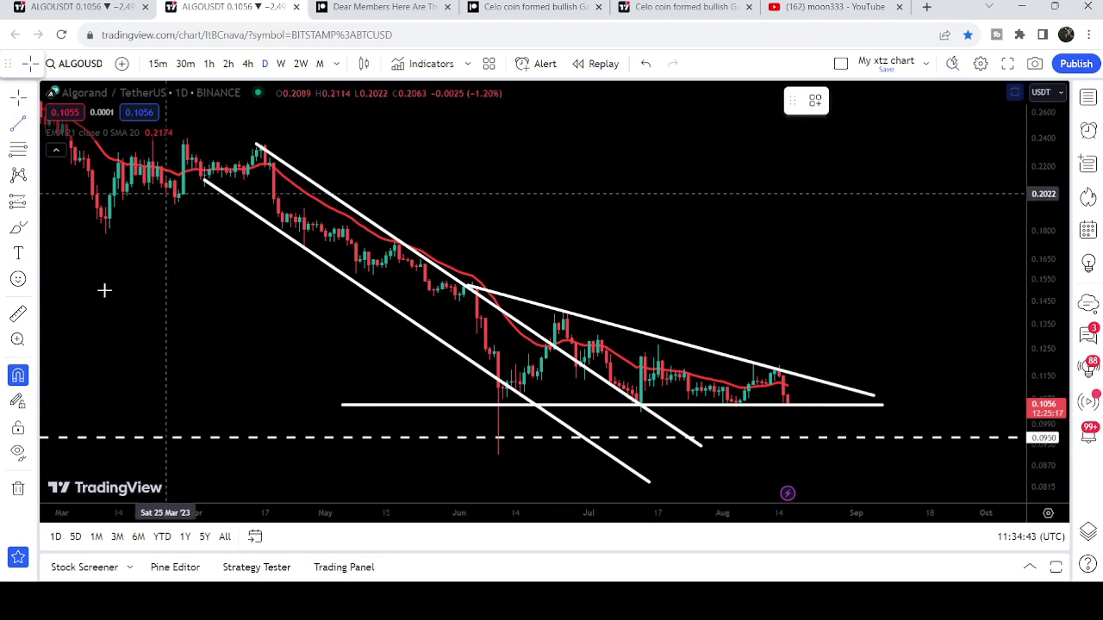
left_click(476, 288)
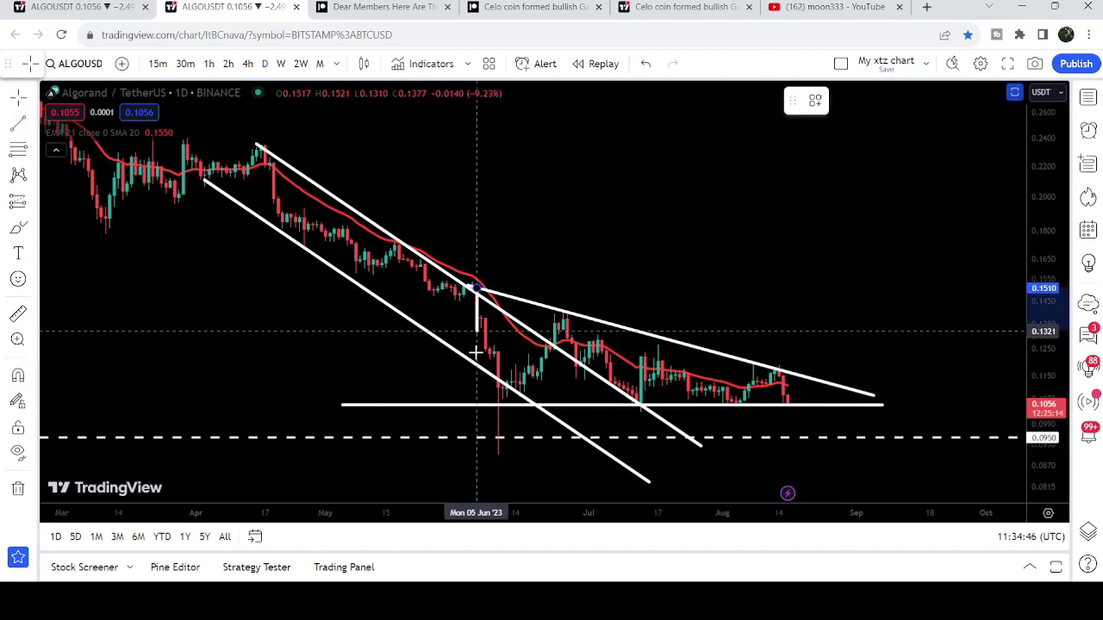
left_click(476, 403)
left_click(472, 341)
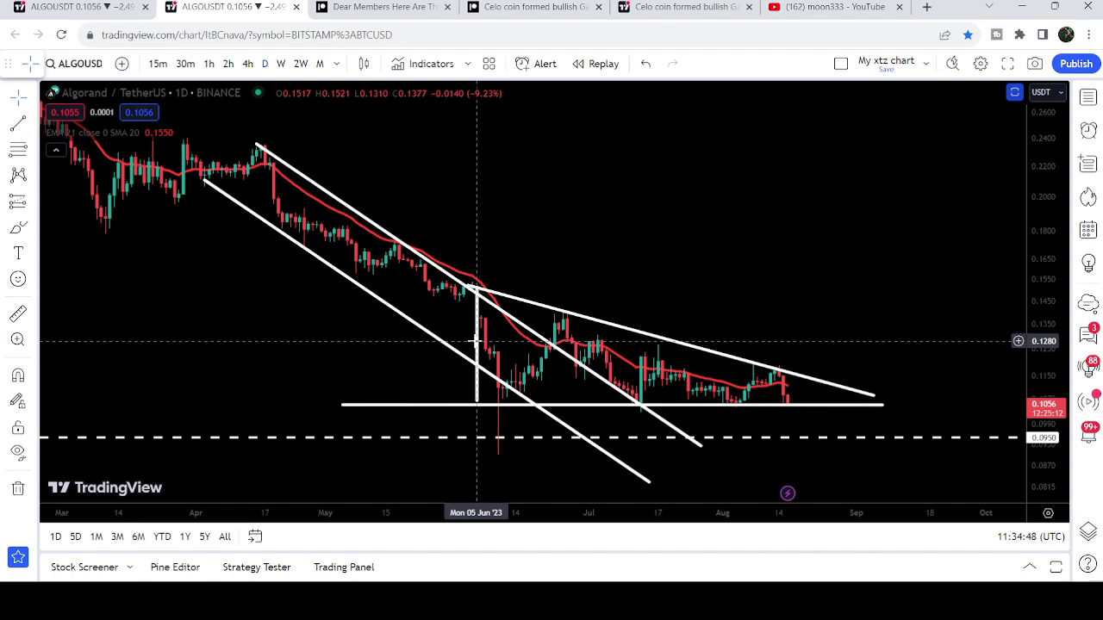
left_click_drag(477, 341, 786, 463)
left_click_drag(1044, 257, 1057, 413)
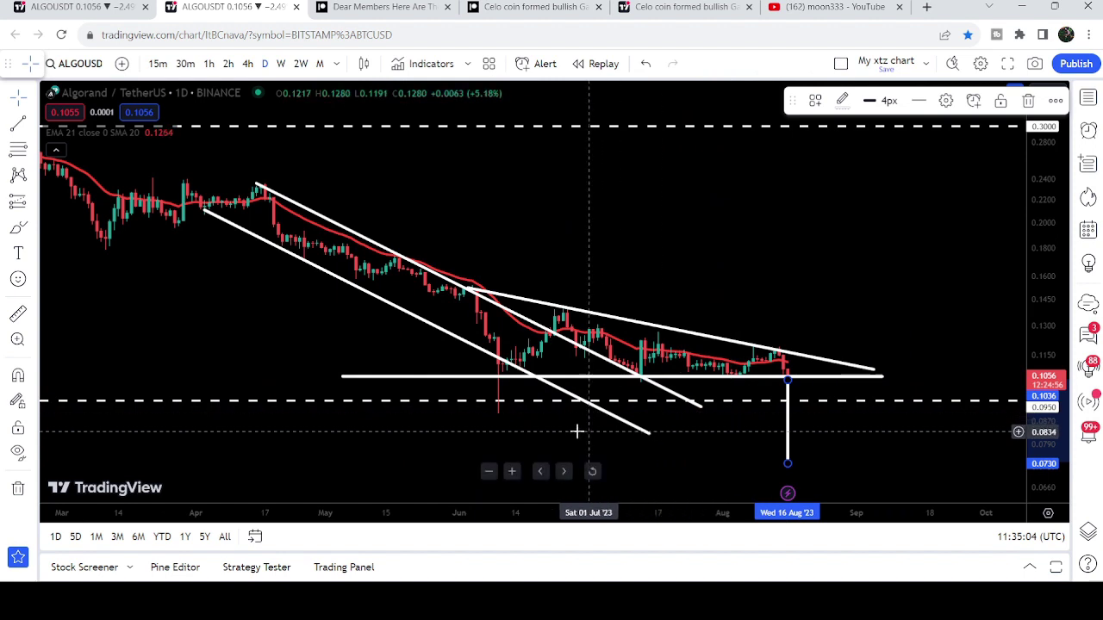
Undo the downward target and draw a vertical line from the upper trendline near Aug 20 to 0.1643
key("ctrl+z")
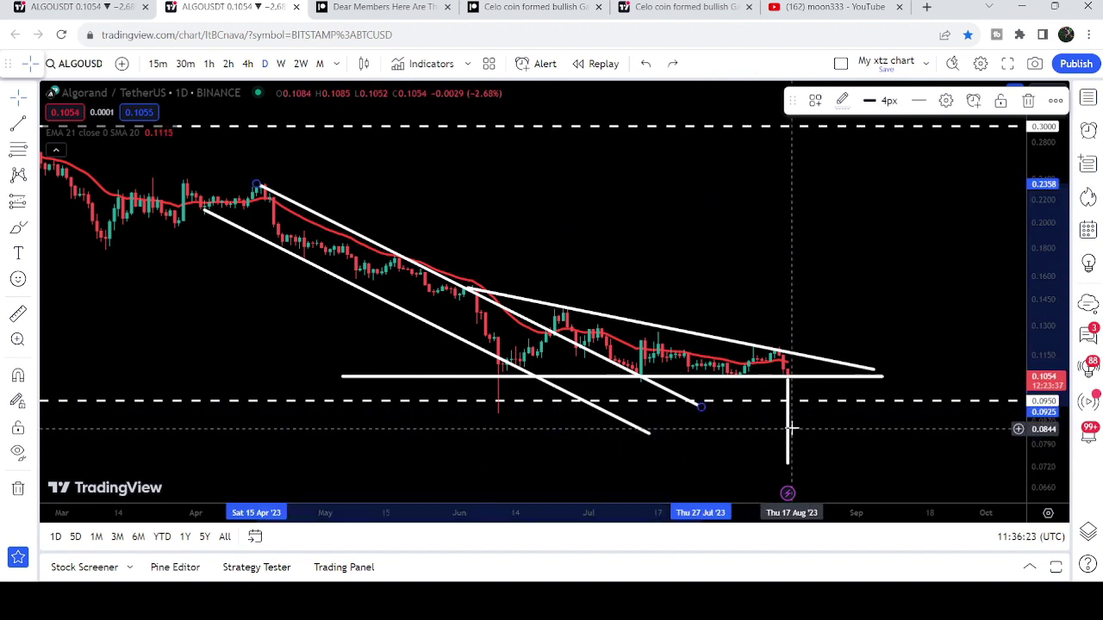
left_click(800, 354)
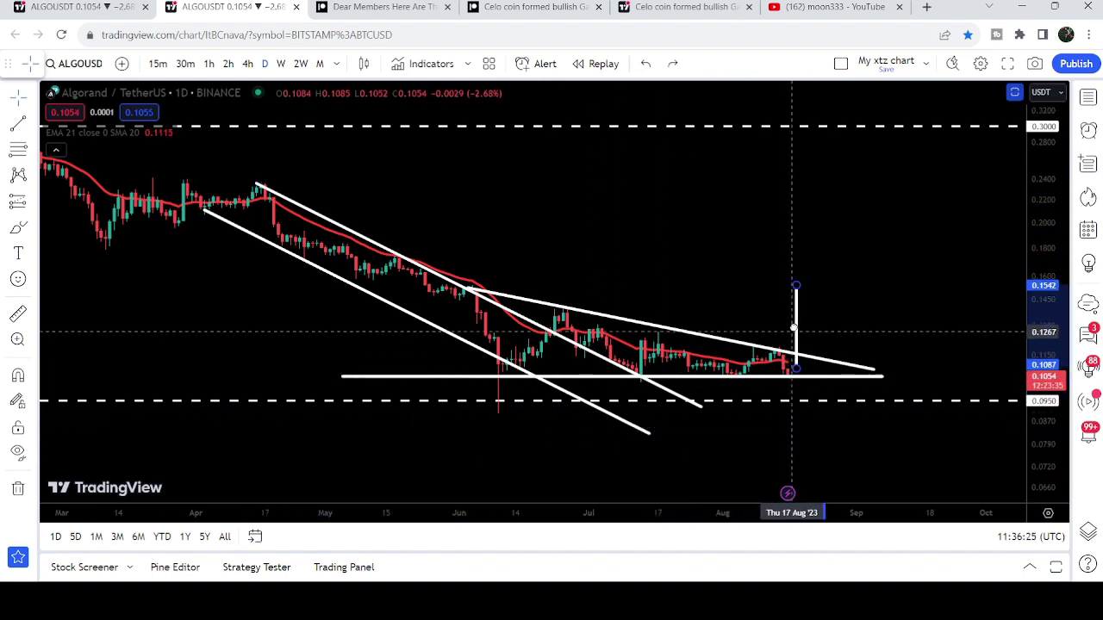
left_click(800, 271)
left_click(798, 318)
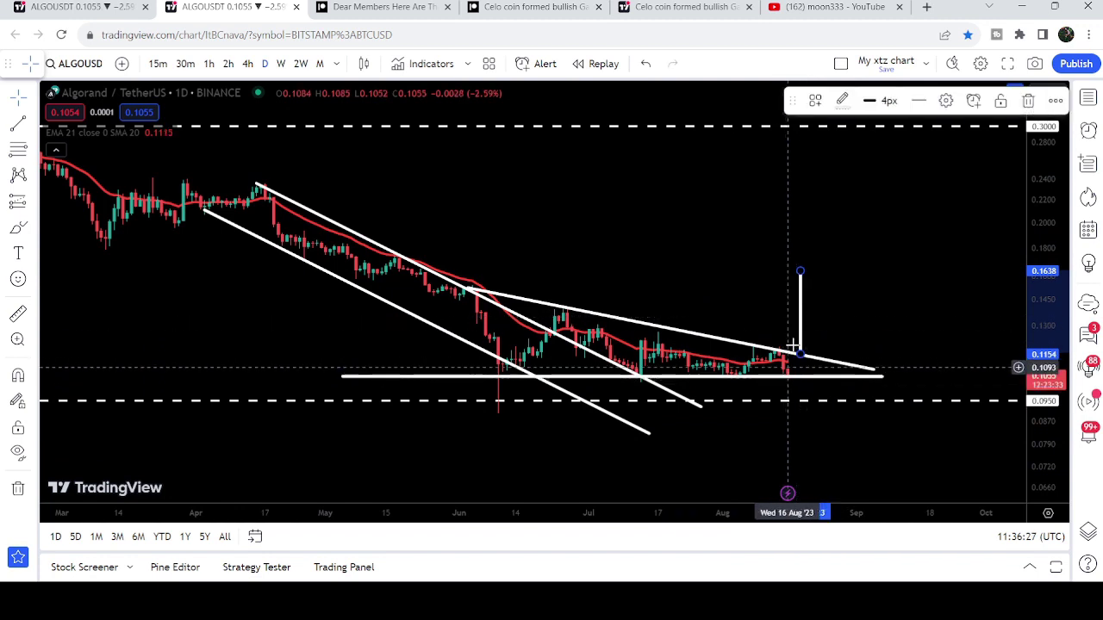
left_click_drag(801, 299, 801, 294)
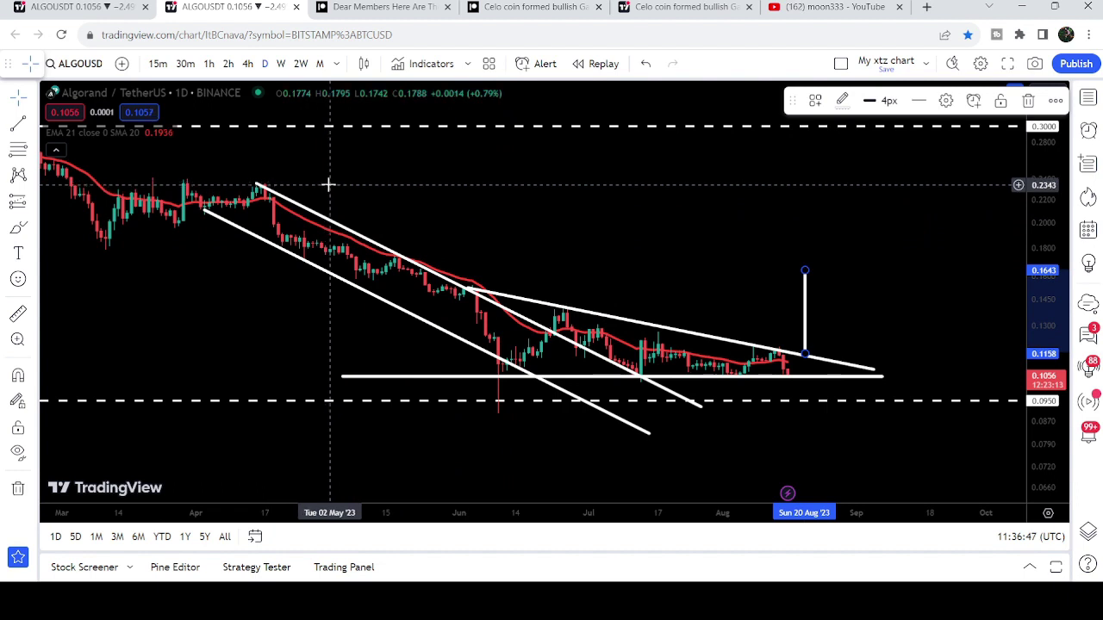
Switch to weekly candles and pan through the falling-wedge history from 2019 to 2024
left_click(281, 64)
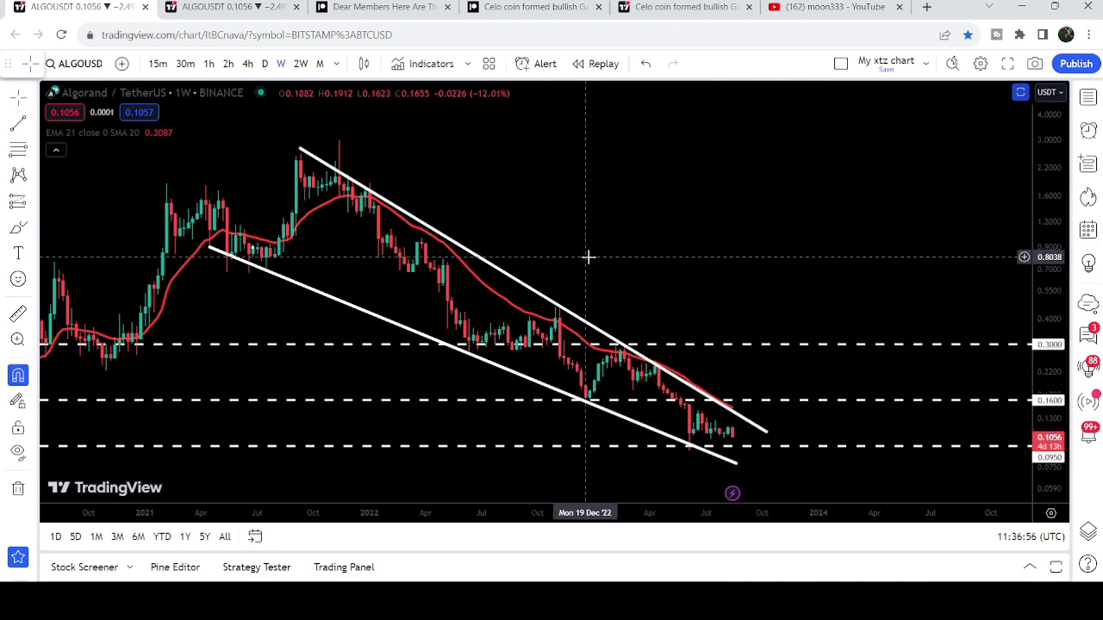
left_click_drag(586, 253, 640, 258)
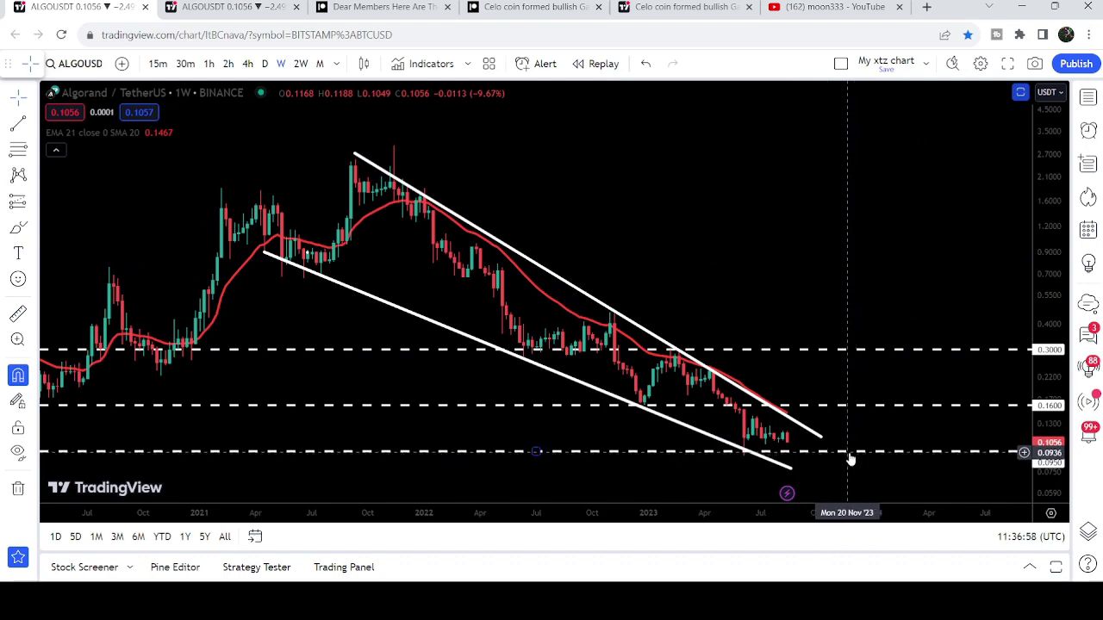
left_click_drag(554, 229, 732, 222)
left_click_drag(256, 166, 428, 164)
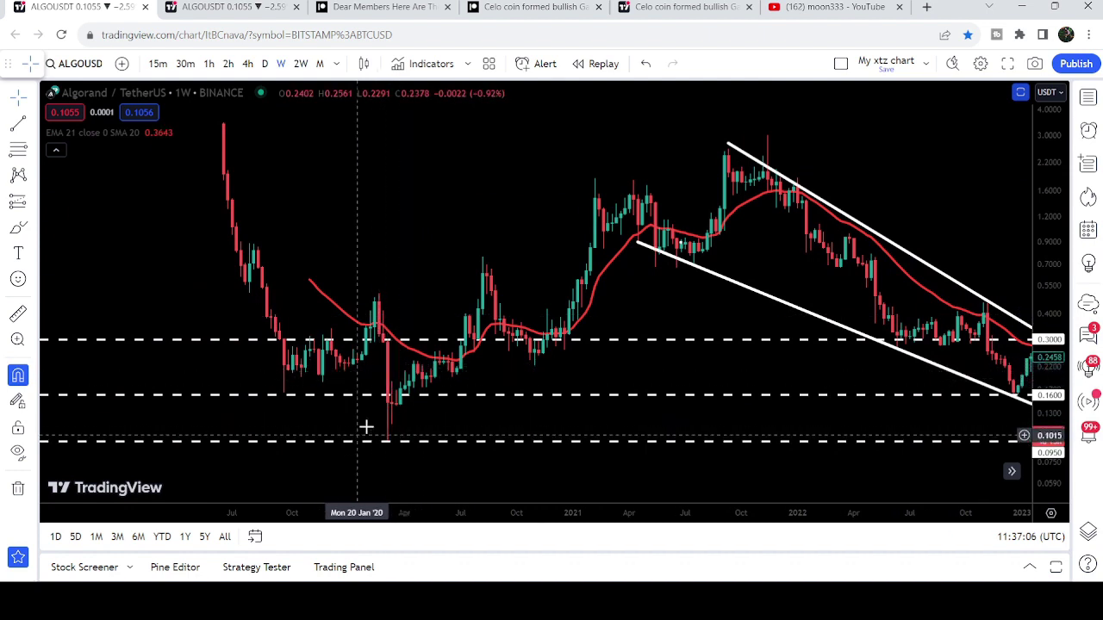
left_click_drag(849, 138, 405, 138)
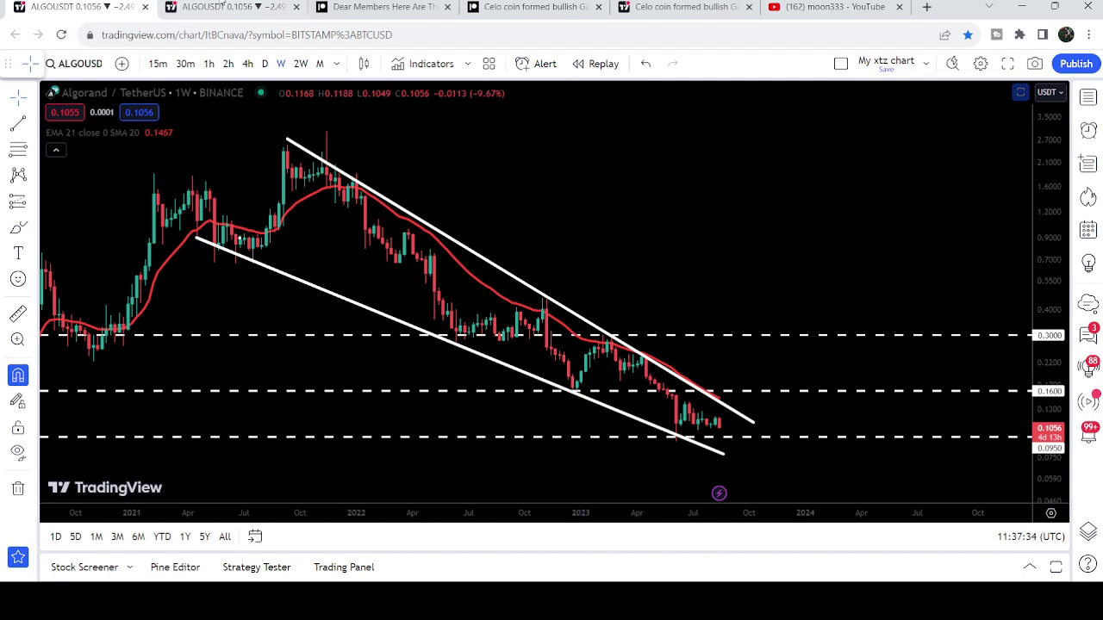
Return to the daily Algorand chart, deselect the target line, and bring up the Celo idea
key("ctrl+Tab")
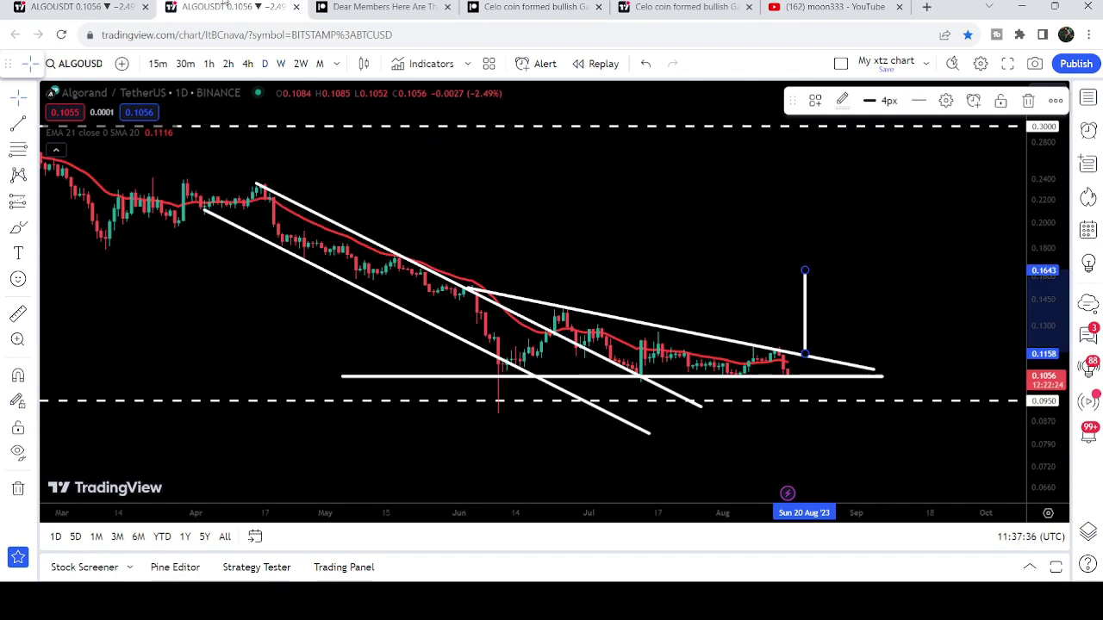
left_click(822, 290)
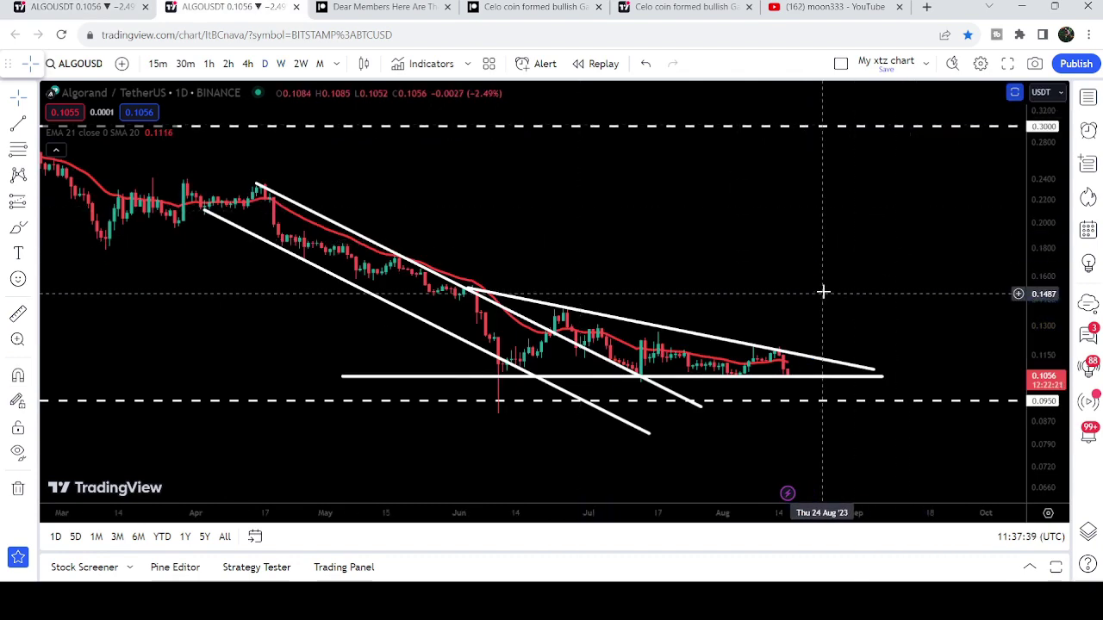
left_click(677, 7)
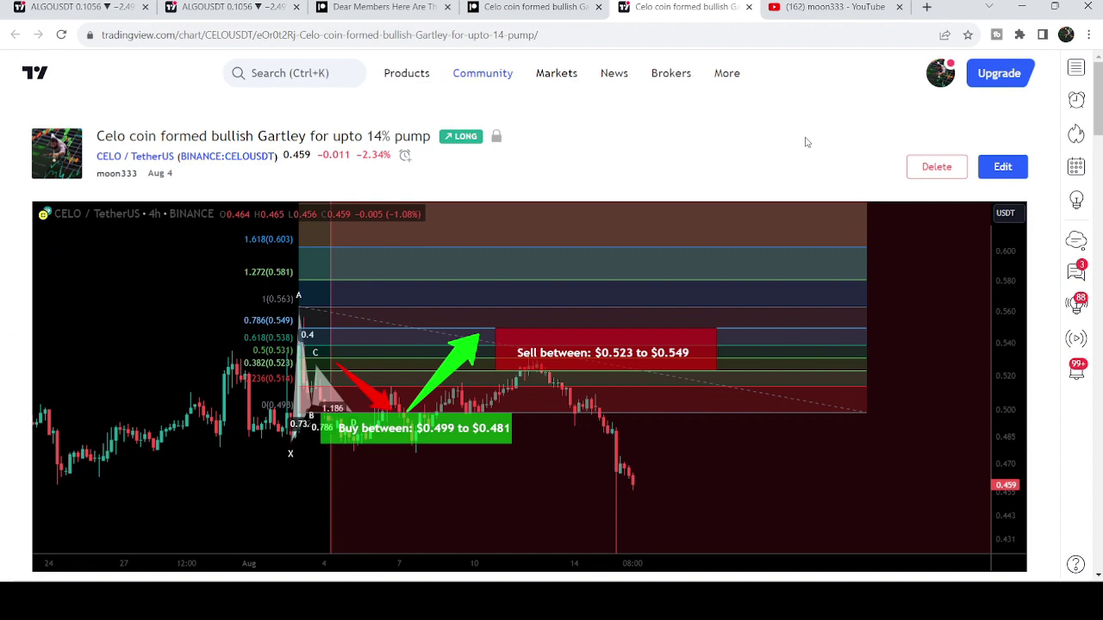
Return to the YouTube Membership feed and scroll down to the Quickswap bullish Gartley post
left_click(834, 7)
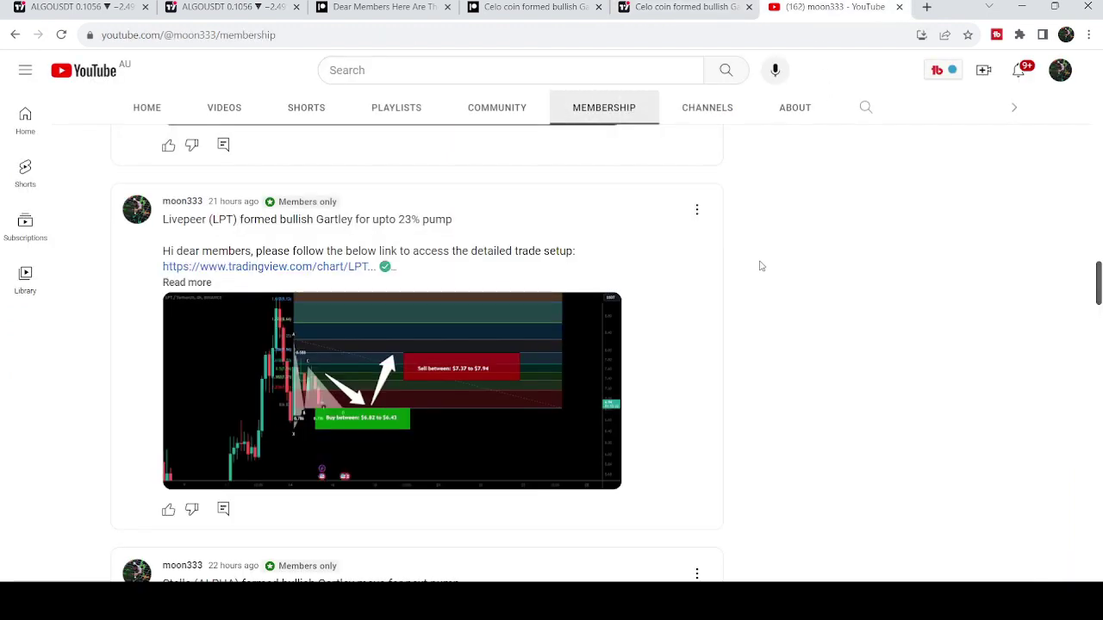
scroll(867, 310, "down", 10)
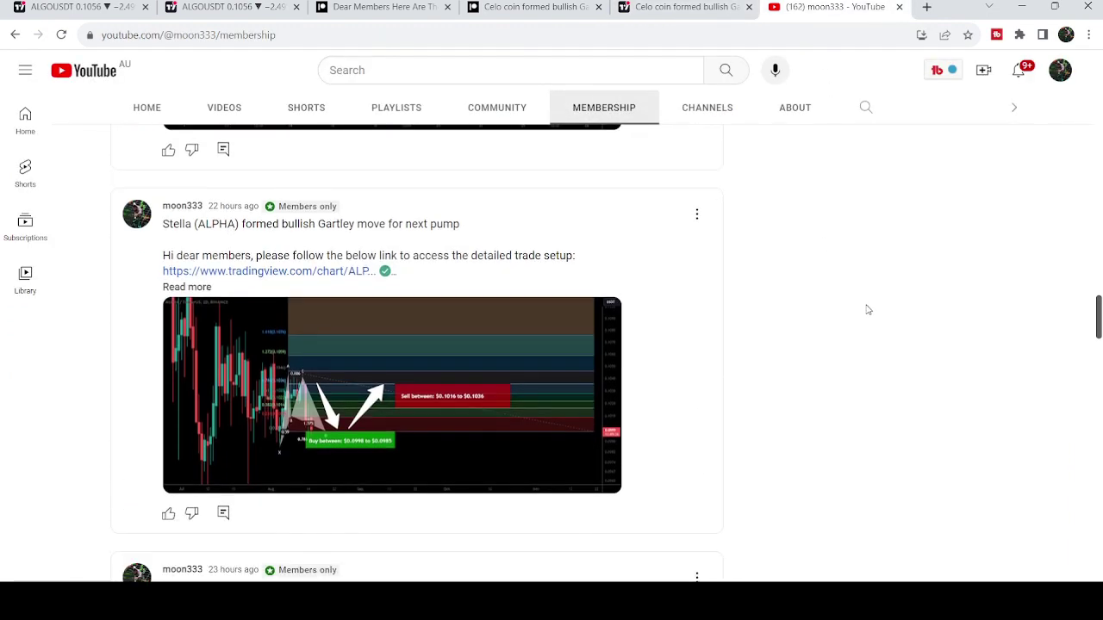
scroll(868, 309, "down", 10)
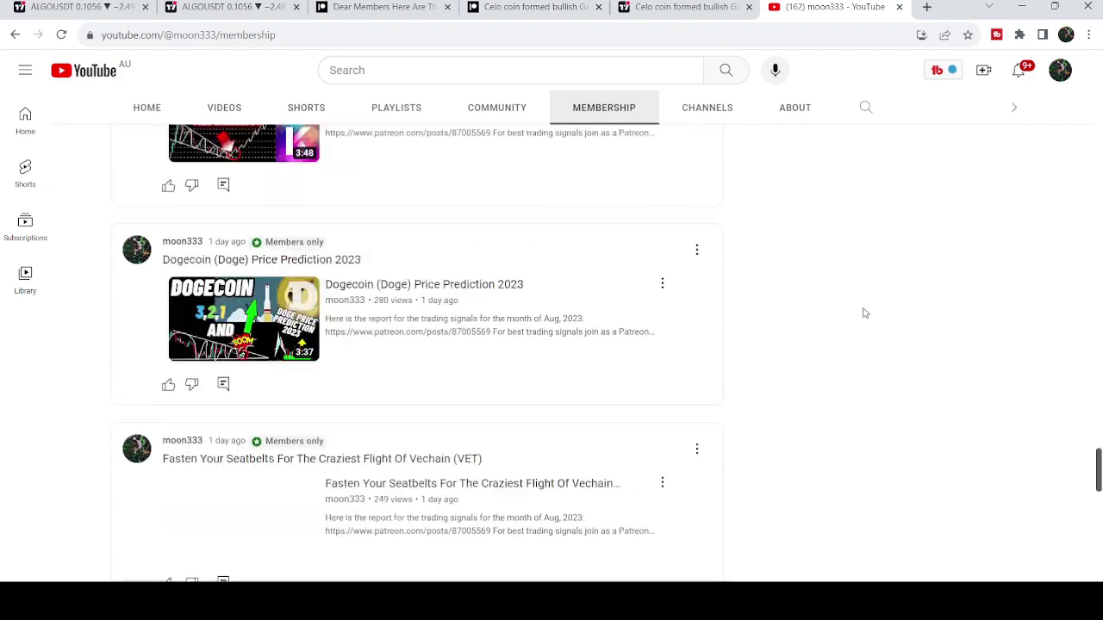